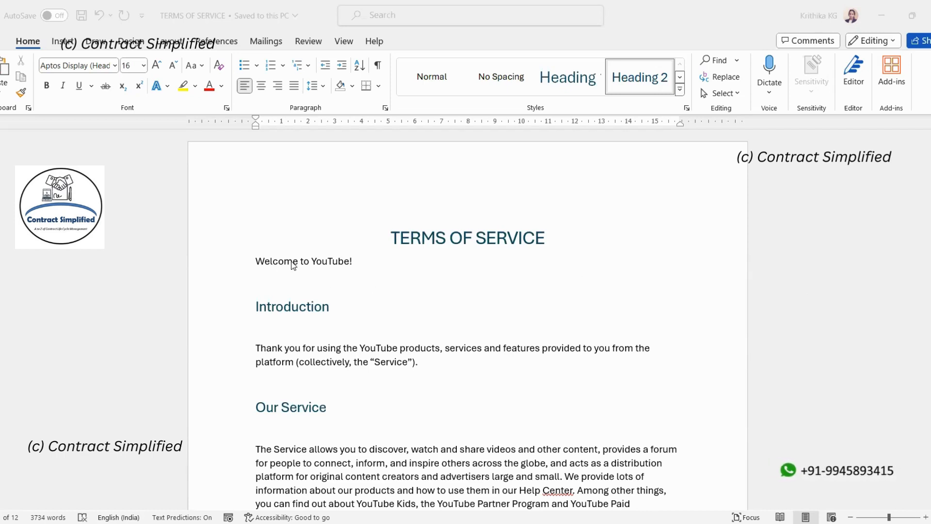
# Add a manual contents line below "Welcome to YouTube!" reading "Introduction", followed by a row of dots and page number 01
pyautogui.click(274, 274)
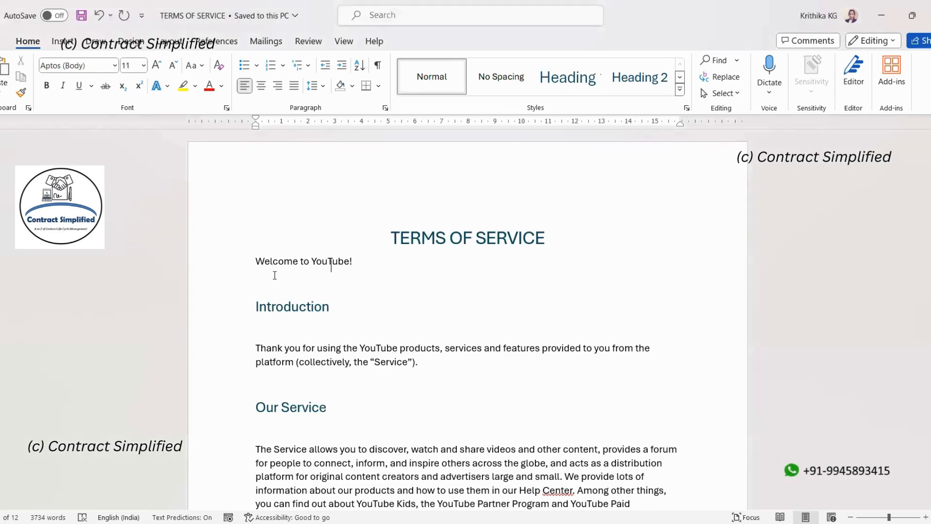
pyautogui.press('End')
pyautogui.press('Down')
pyautogui.press('Return')
pyautogui.press('Return')
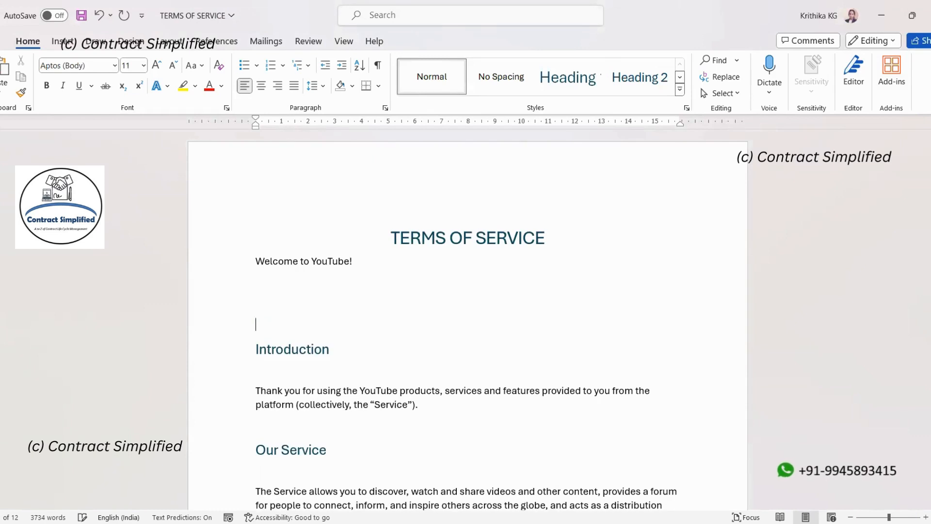
pyautogui.press('Up')
pyautogui.write('Intr')
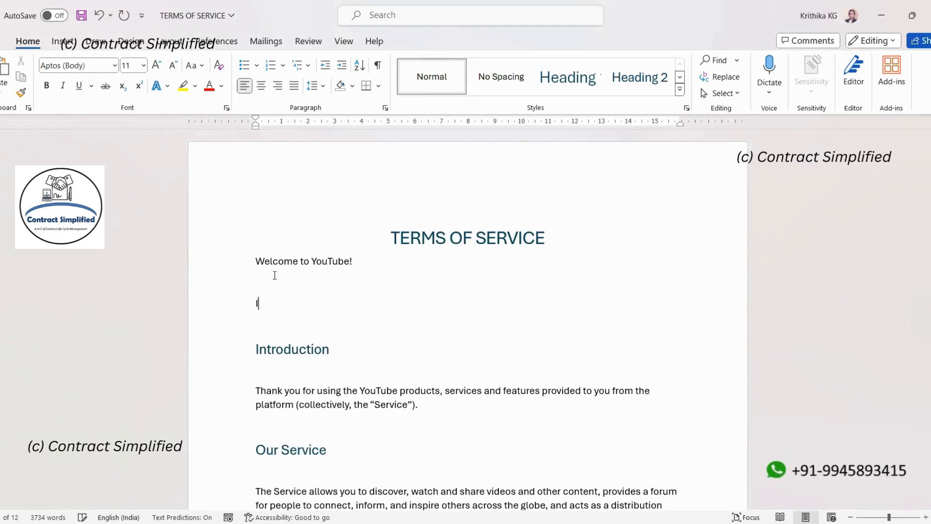
pyautogui.press('BackSpace')
pyautogui.write('roduction')
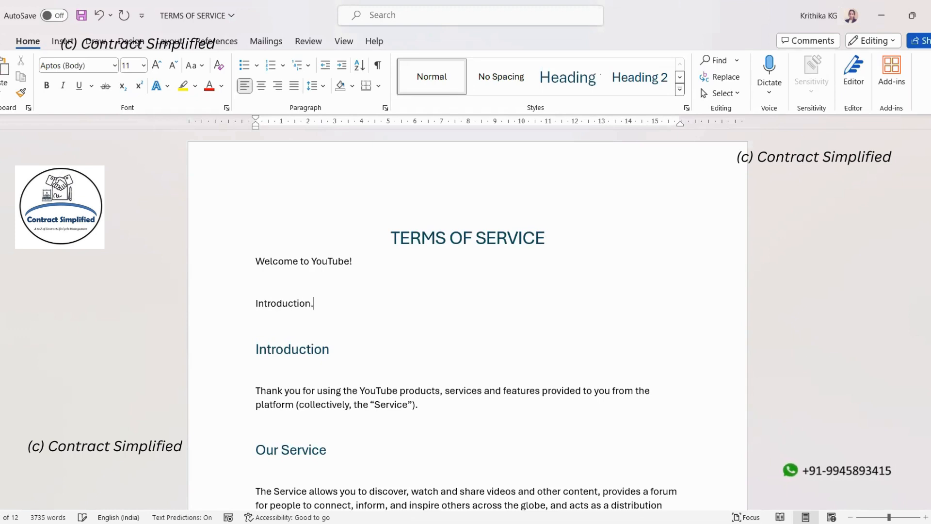
pyautogui.write('...........................')
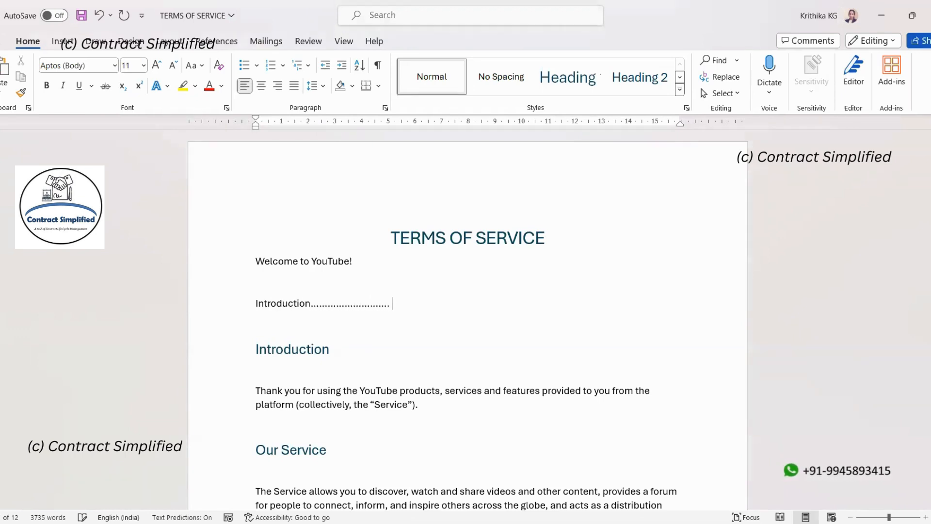
pyautogui.write(' 01')
# Add a second manual contents line reading "Ourservice", followed by a row of dots and page number 01
pyautogui.press('Return')
pyautogui.write('ourservice ')
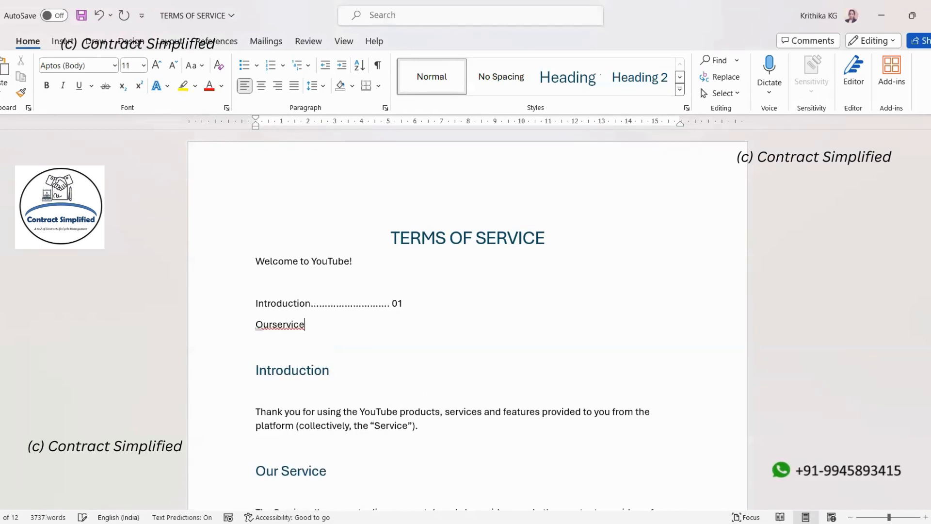
pyautogui.write('--------')
pyautogui.press('BackSpace')
pyautogui.press('BackSpace')
pyautogui.press('BackSpace')
pyautogui.press('BackSpace')
pyautogui.press('BackSpace')
pyautogui.press('BackSpace')
pyautogui.press('BackSpace')
pyautogui.press('BackSpace')
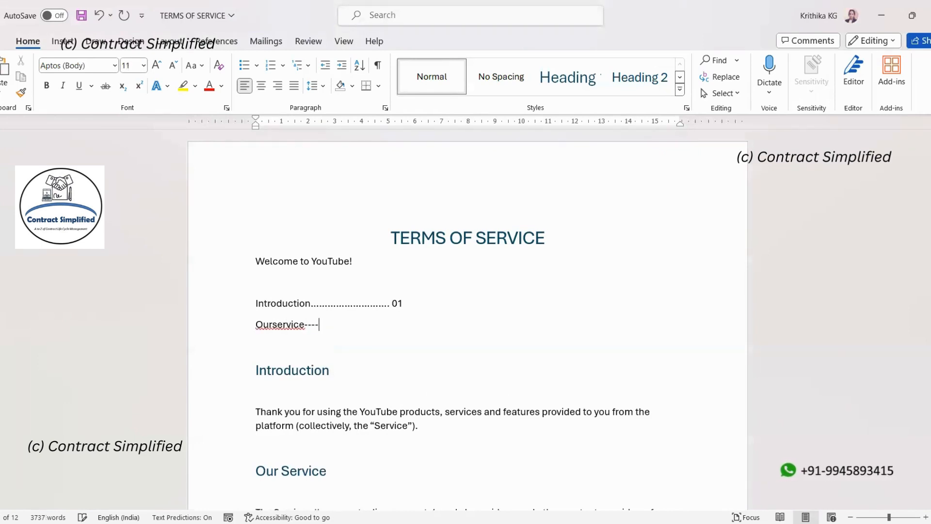
pyautogui.write('.............. 01')
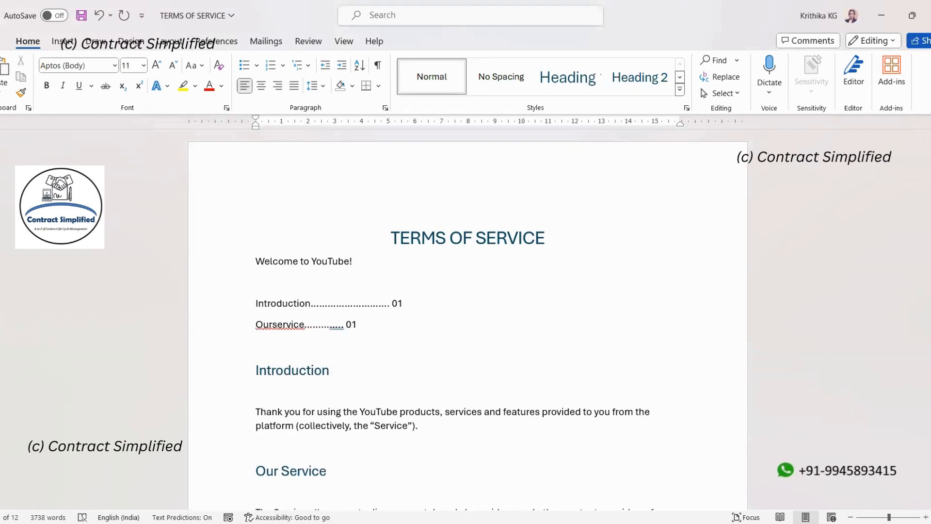
# Insert a space in the second manual contents entry so it reads "Our service"
pyautogui.press('Left')
pyautogui.press('Left')
pyautogui.press('Left')
pyautogui.press('Left')
pyautogui.press('Left')
pyautogui.press('Left')
pyautogui.press('Left')
pyautogui.press('Left')
pyautogui.press('Left')
pyautogui.press('Left')
pyautogui.press('Left')
pyautogui.press('Left')
pyautogui.press('Left')
pyautogui.press('Left')
pyautogui.press('Left')
pyautogui.press('Left')
pyautogui.press('Left')
pyautogui.press('Right')
pyautogui.press('Right')
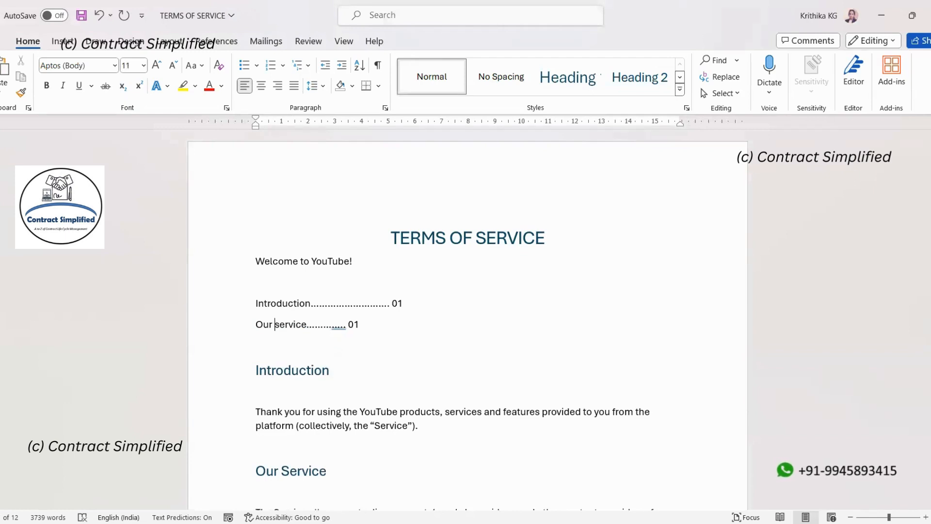
# Delete the two manually written contents lines above the Introduction heading
pyautogui.press('Up')
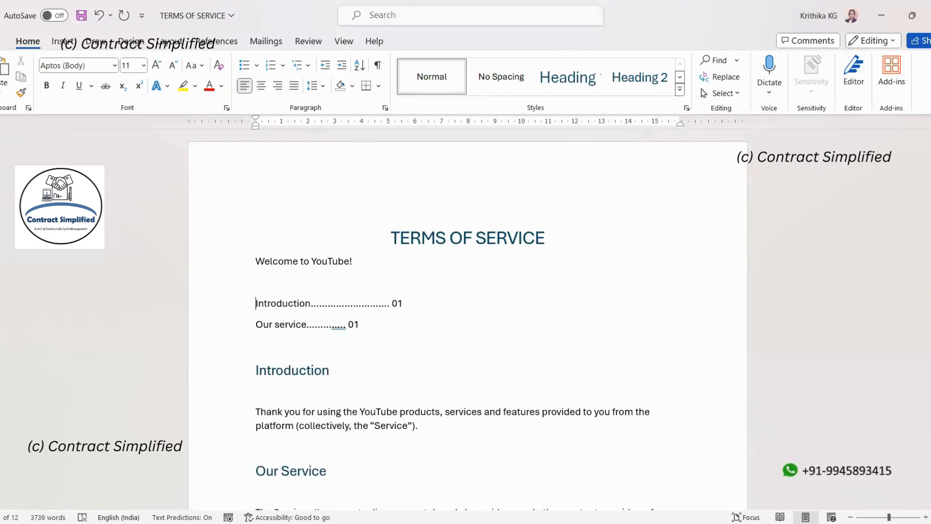
pyautogui.hotkey('shift', 'Down')
pyautogui.hotkey('shift', 'Down')
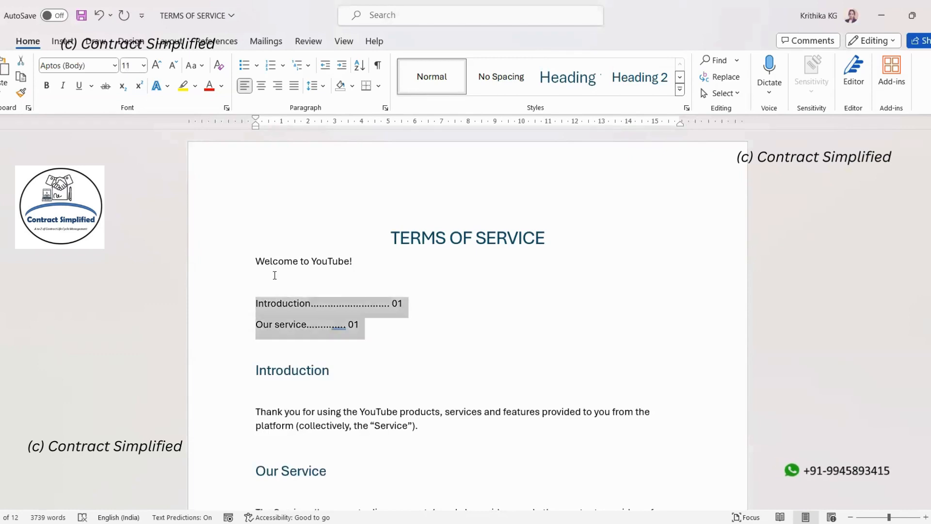
pyautogui.press('Delete')
pyautogui.press('Down')
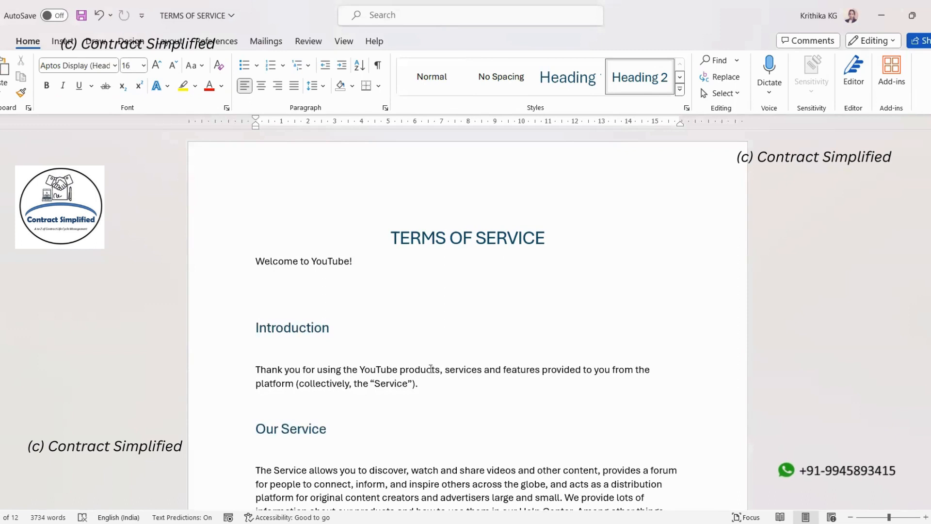
# Examine the styles applied to the document title and the section headings from Introduction through Applicable Terms
pyautogui.click(458, 233)
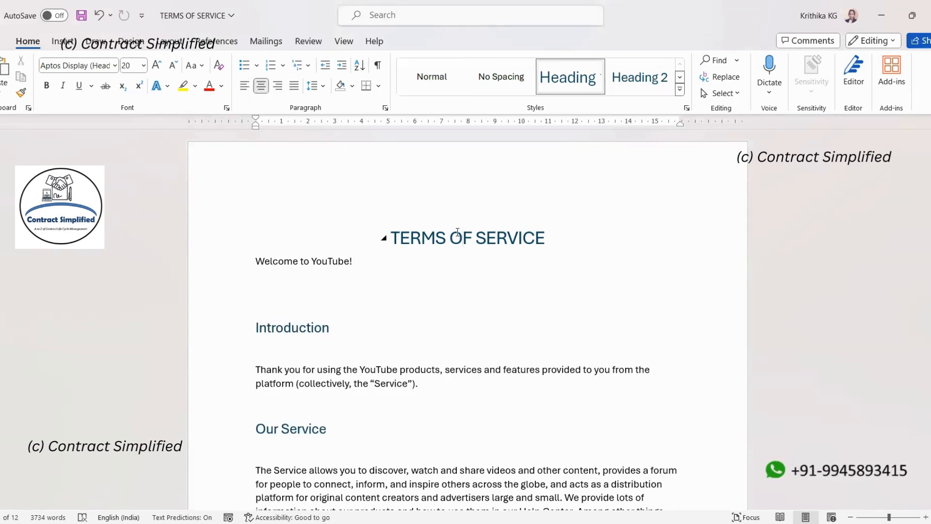
pyautogui.press('Down')
pyautogui.press('Down')
pyautogui.press('Down')
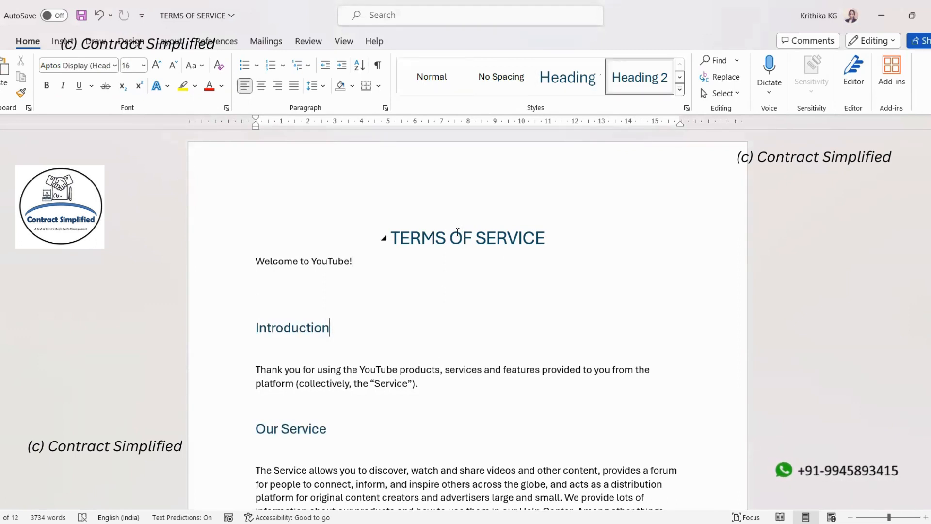
pyautogui.press('Down')
pyautogui.press('Down')
pyautogui.press('Down')
pyautogui.press('Down')
pyautogui.press('Down')
pyautogui.press('Down')
pyautogui.press('Down')
pyautogui.press('Down')
pyautogui.press('Down')
pyautogui.press('Down')
pyautogui.press('Down')
pyautogui.press('Down')
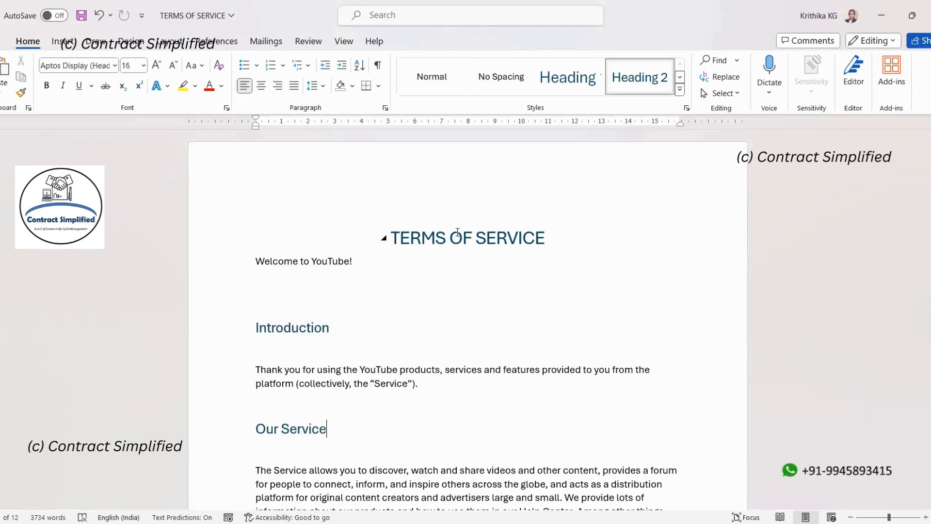
pyautogui.press('Down')
pyautogui.press('Down')
pyautogui.press('Down')
pyautogui.press('Down')
pyautogui.press('Down')
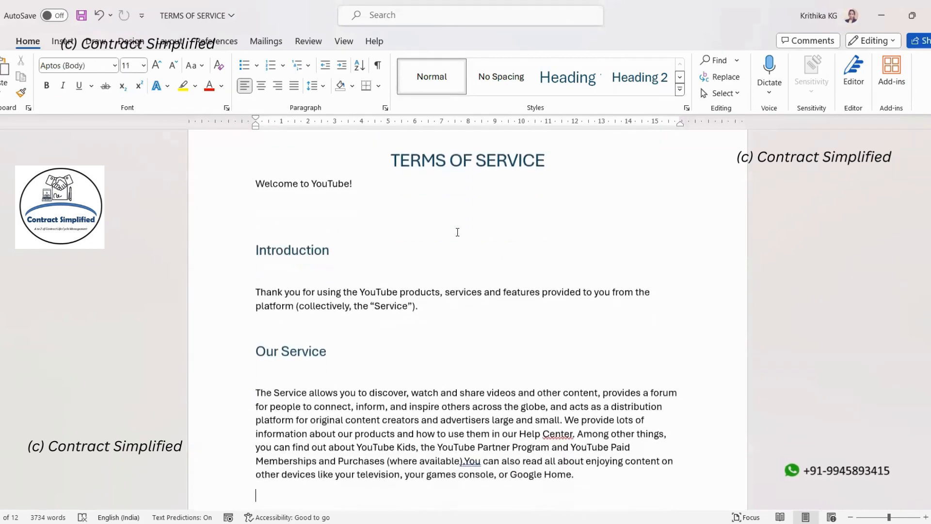
pyautogui.press('Up')
pyautogui.press('Up')
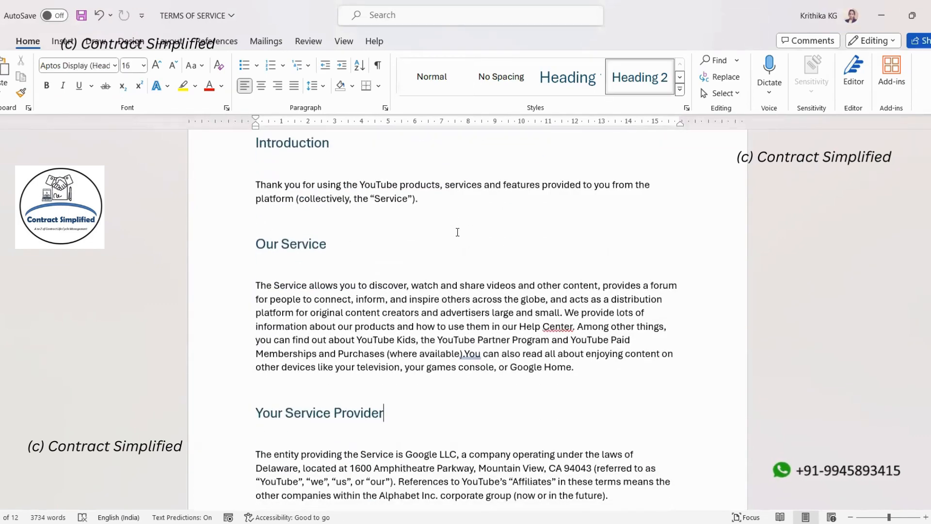
pyautogui.press('Down')
pyautogui.press('Down')
pyautogui.press('Down')
pyautogui.press('Down')
pyautogui.press('Down')
pyautogui.press('Down')
pyautogui.press('Down')
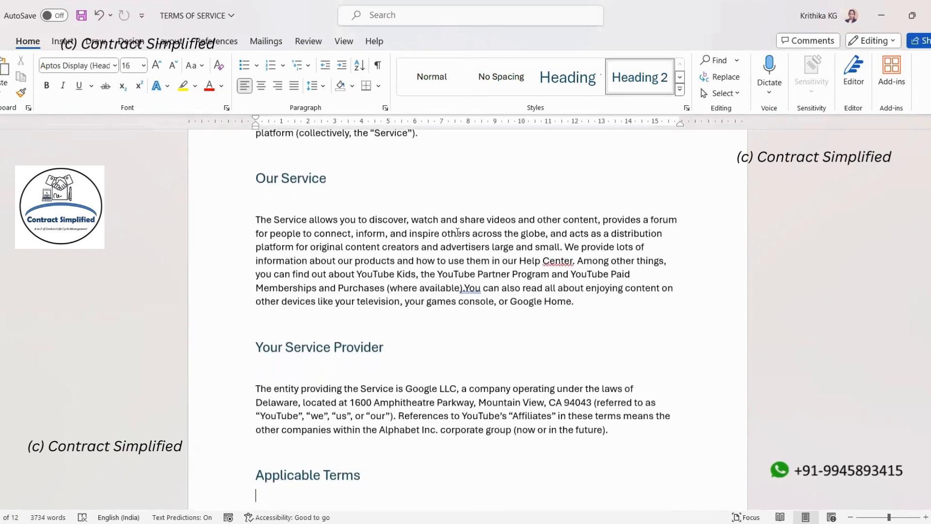
pyautogui.press('Up')
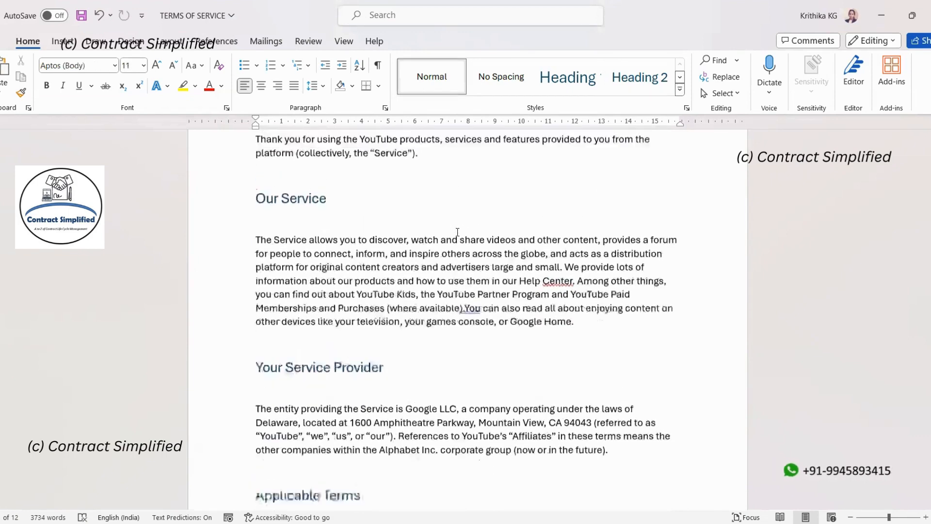
pyautogui.press('Down')
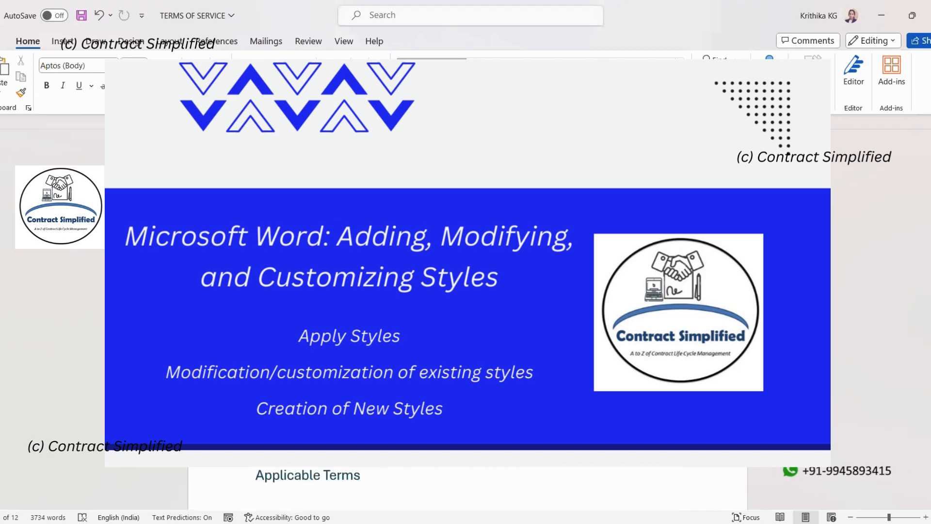
# Insert blank lines above the TERMS OF SERVICE title at the start of the document
pyautogui.press('Up')
pyautogui.press('Up')
pyautogui.press('Up')
pyautogui.press('Up')
pyautogui.press('Up')
pyautogui.press('Up')
pyautogui.press('Up')
pyautogui.press('Left')
pyautogui.press('Left')
pyautogui.press('Left')
pyautogui.press('Left')
pyautogui.press('Left')
pyautogui.press('Left')
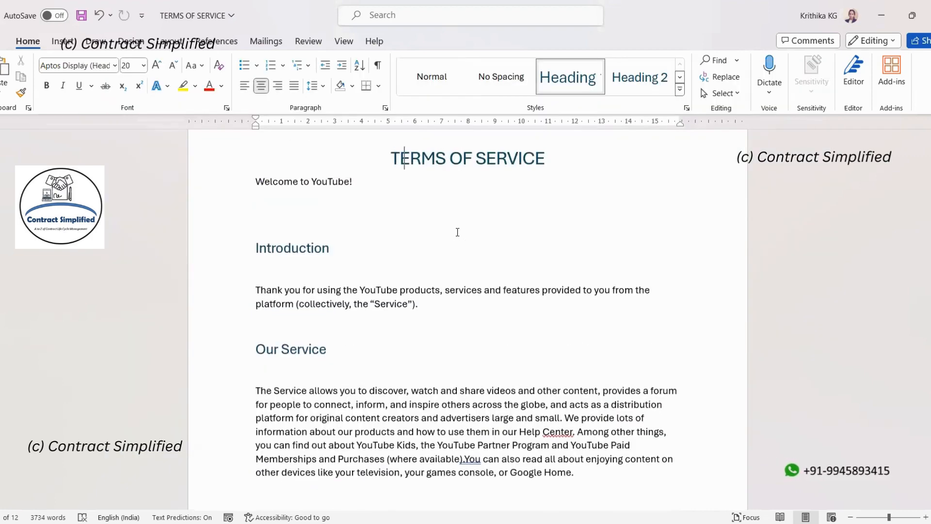
pyautogui.press('Left')
pyautogui.press('Return')
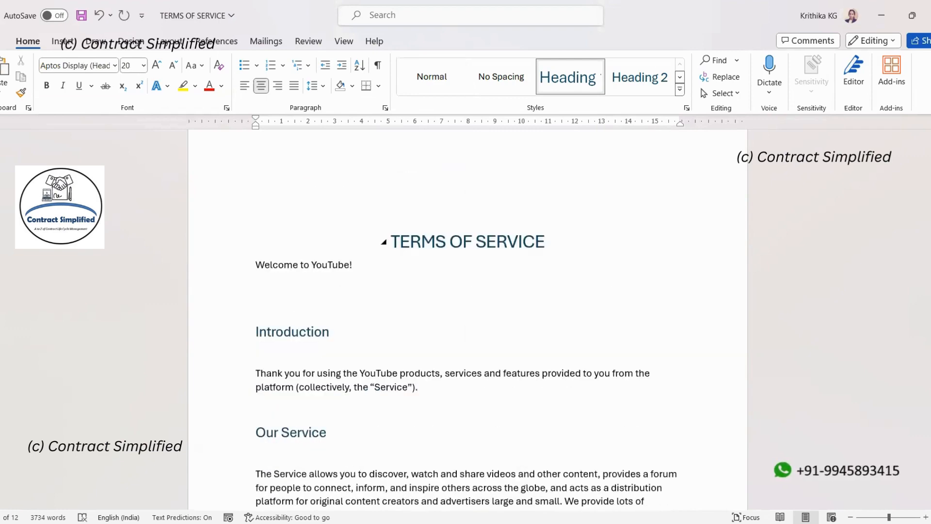
pyautogui.press('Return')
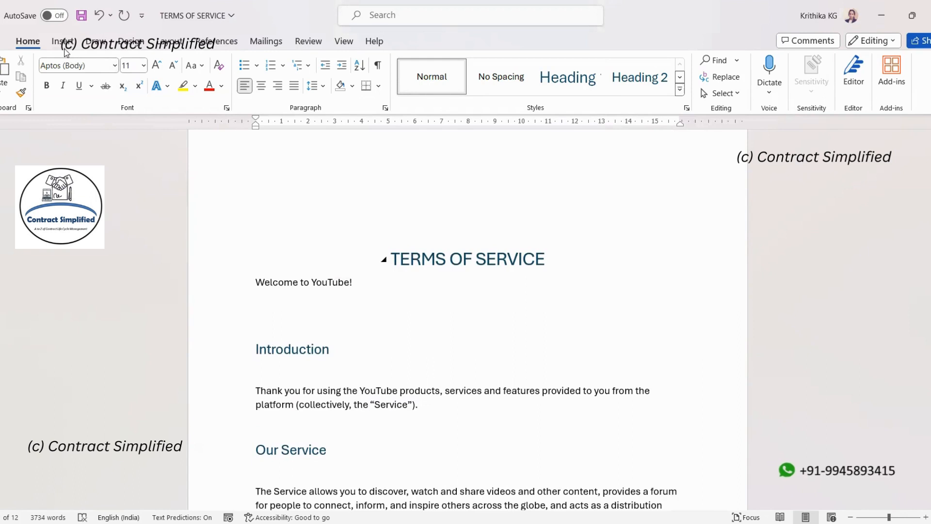
# Insert a custom table of contents above the title with right-aligned page numbers, a dotted tab leader and three levels
pyautogui.click(202, 40)
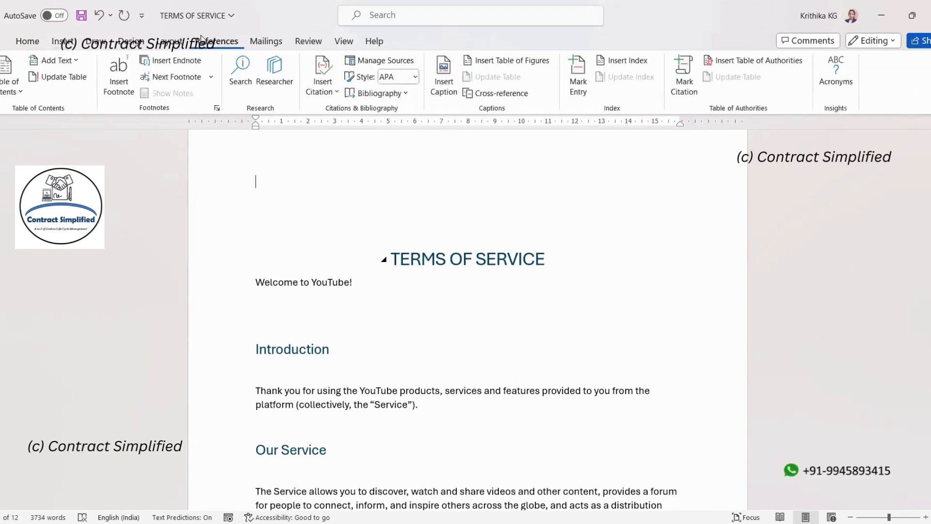
pyautogui.click(17, 92)
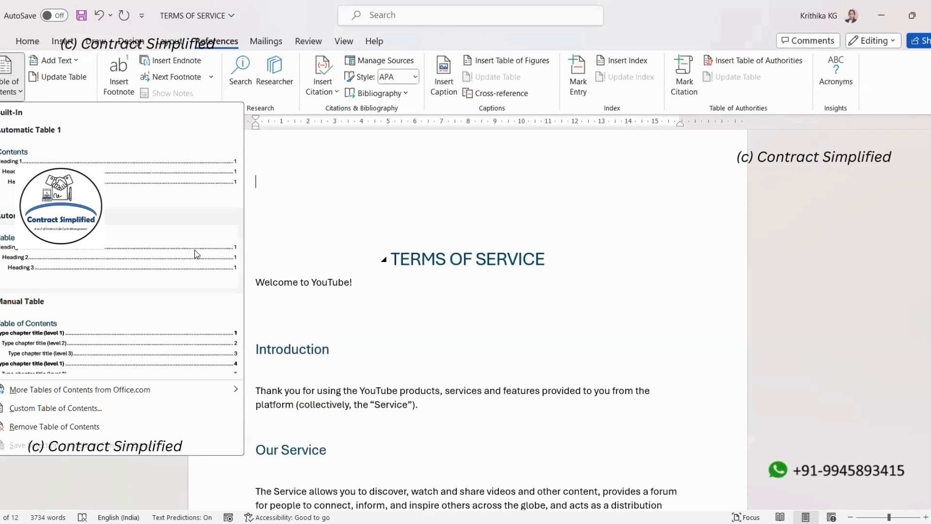
pyautogui.press('Down')
pyautogui.press('Down')
pyautogui.press('Down')
pyautogui.press('Up')
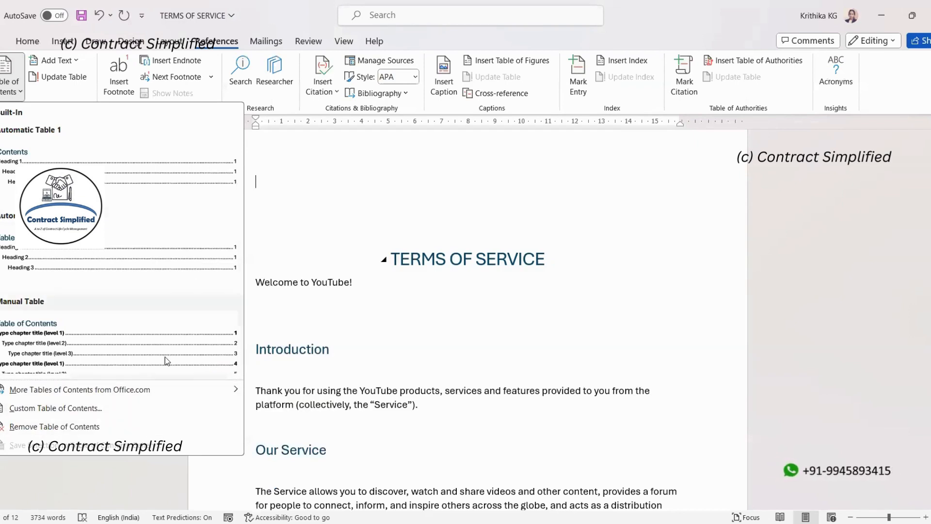
pyautogui.click(95, 416)
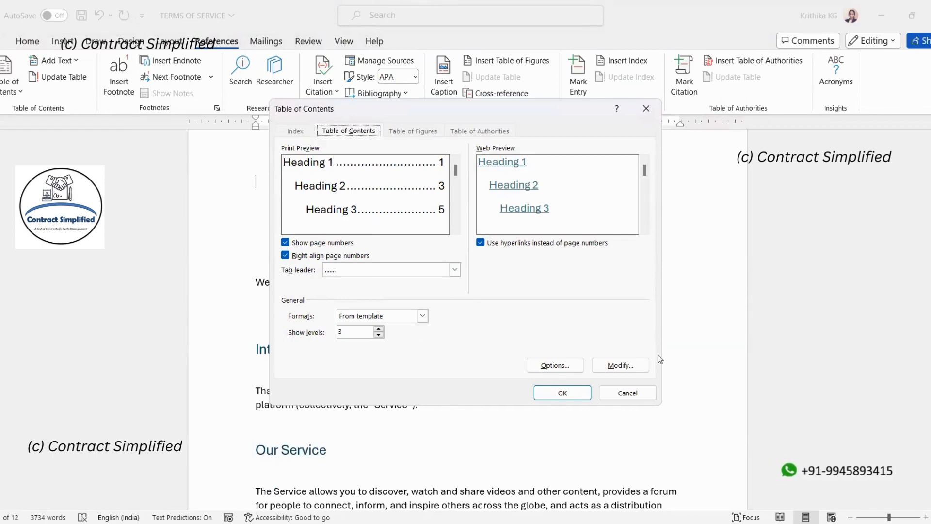
pyautogui.click(625, 365)
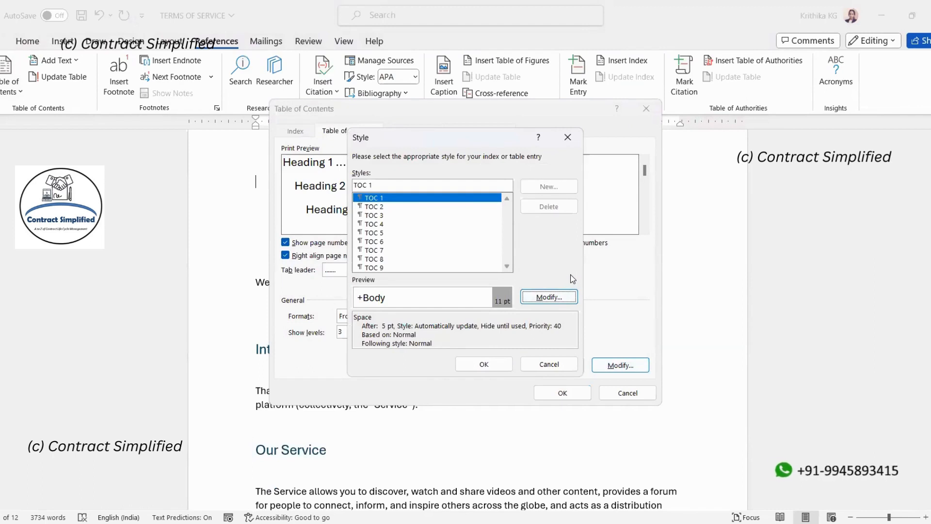
pyautogui.click(551, 365)
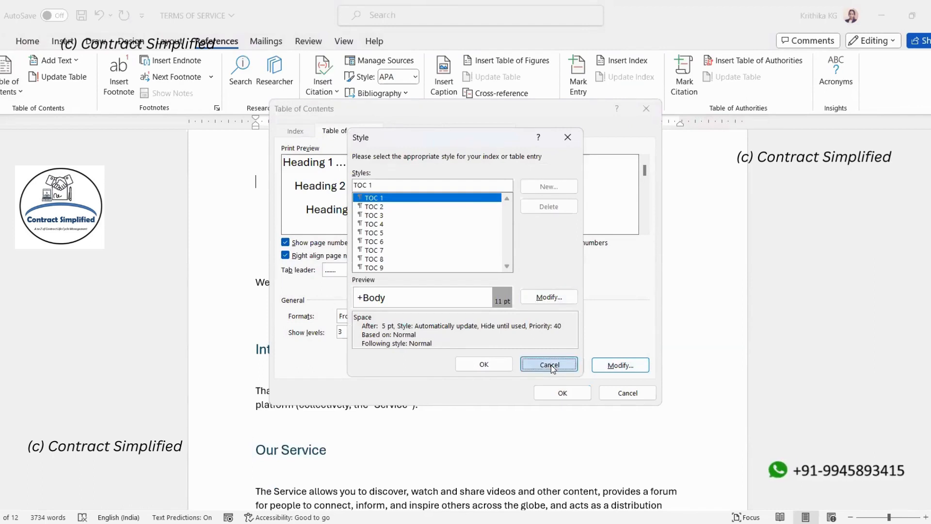
pyautogui.click(561, 393)
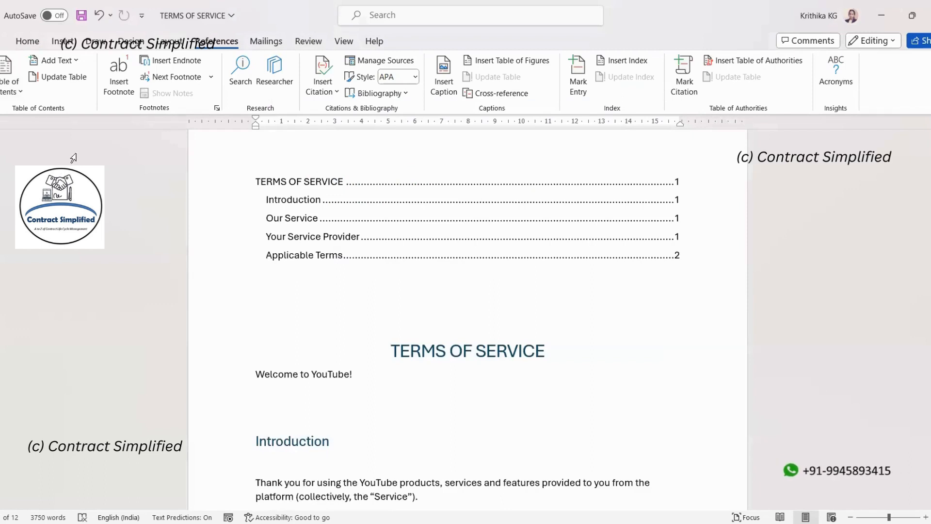
# Insert the built-in Automatic Table 1 table of contents below the custom one
pyautogui.click(12, 73)
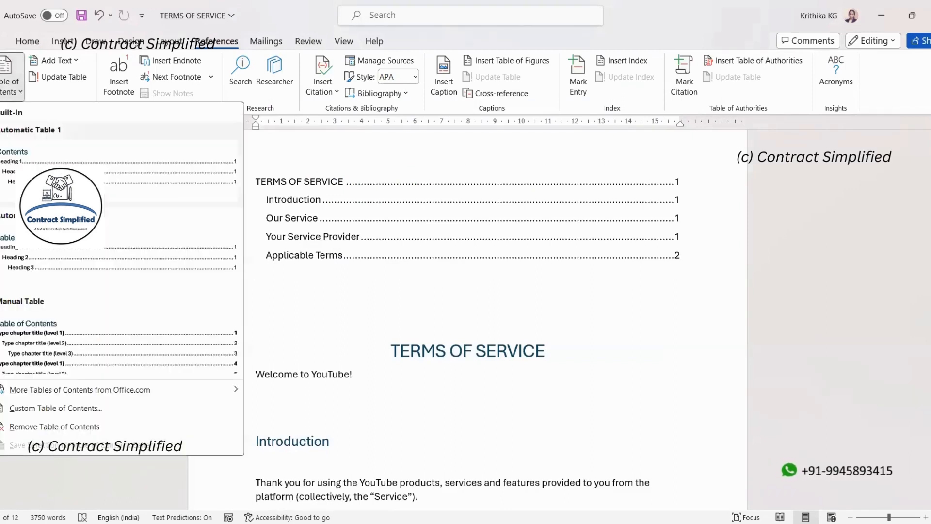
pyautogui.click(135, 183)
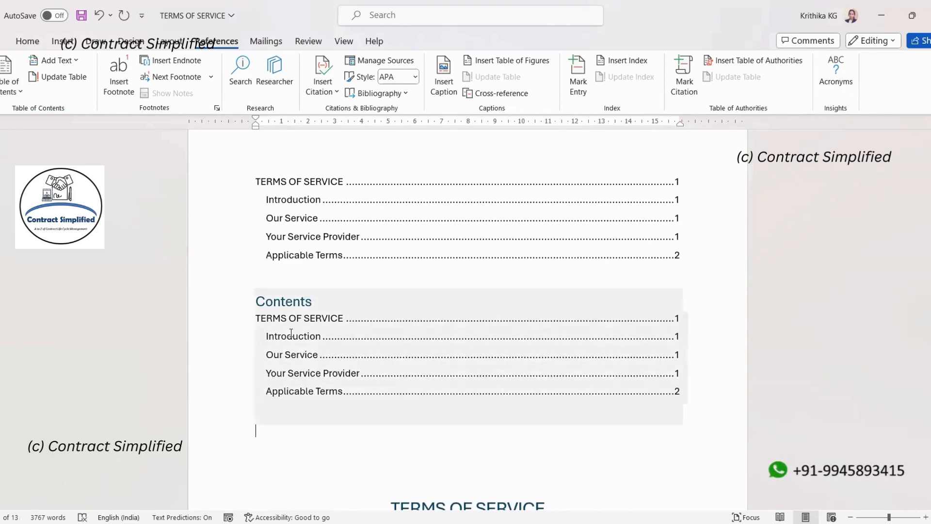
# Compare the custom table of contents with the built-in Contents table below it and how each responds to selection
pyautogui.click(305, 256)
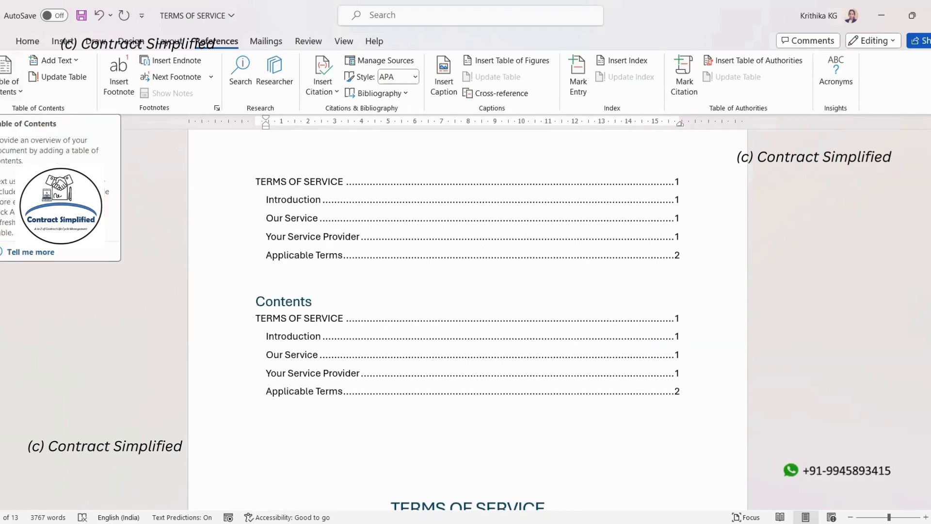
pyautogui.click(12, 86)
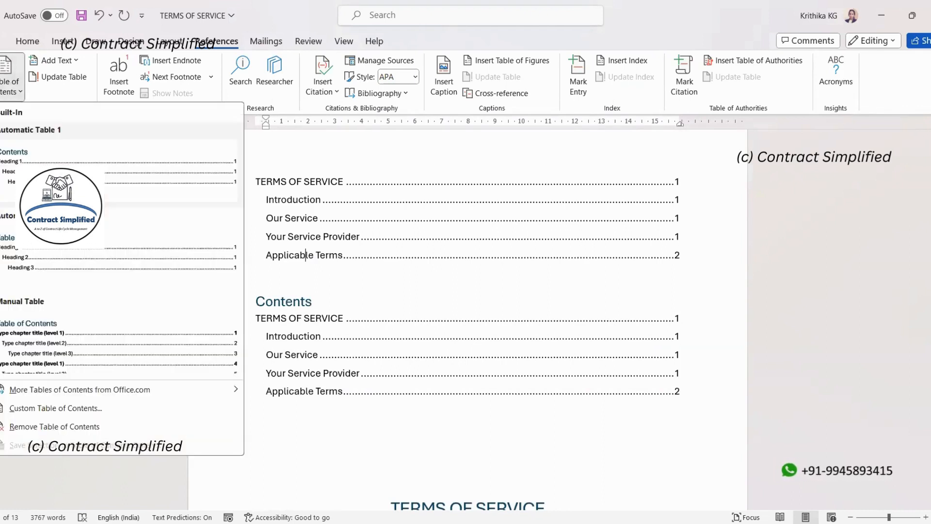
pyautogui.click(258, 244)
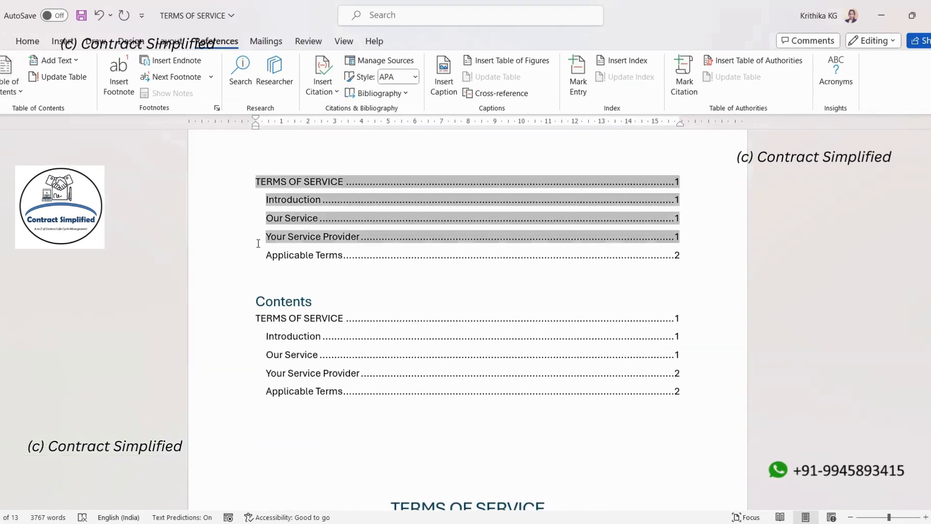
pyautogui.click(265, 255)
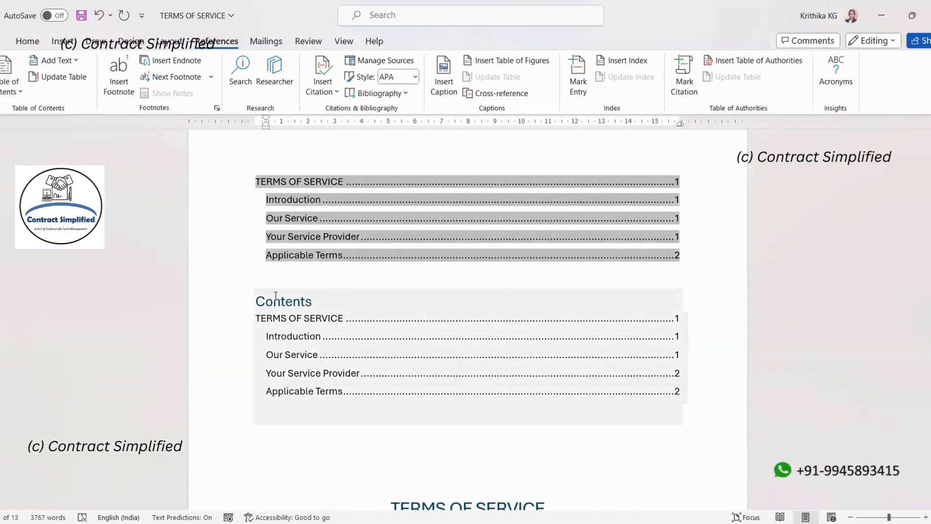
pyautogui.click(272, 301)
pyautogui.click(286, 442)
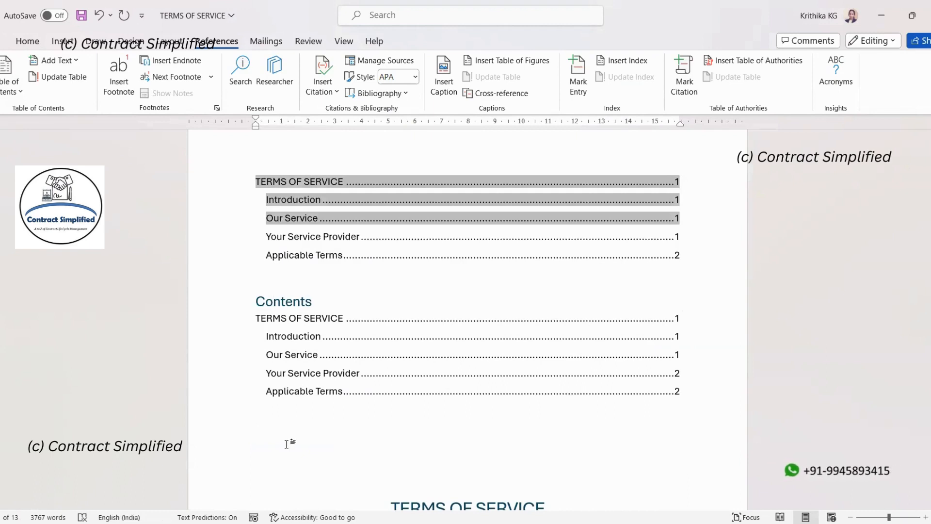
pyautogui.click(258, 395)
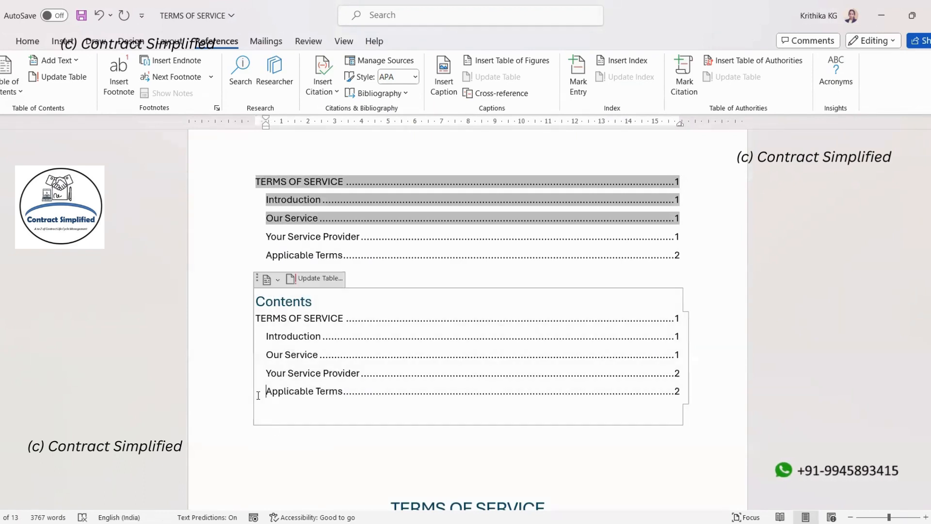
# Push the Applicable Terms heading onto a new page by inserting a page break above it
pyautogui.scroll(-10, 258, 395)
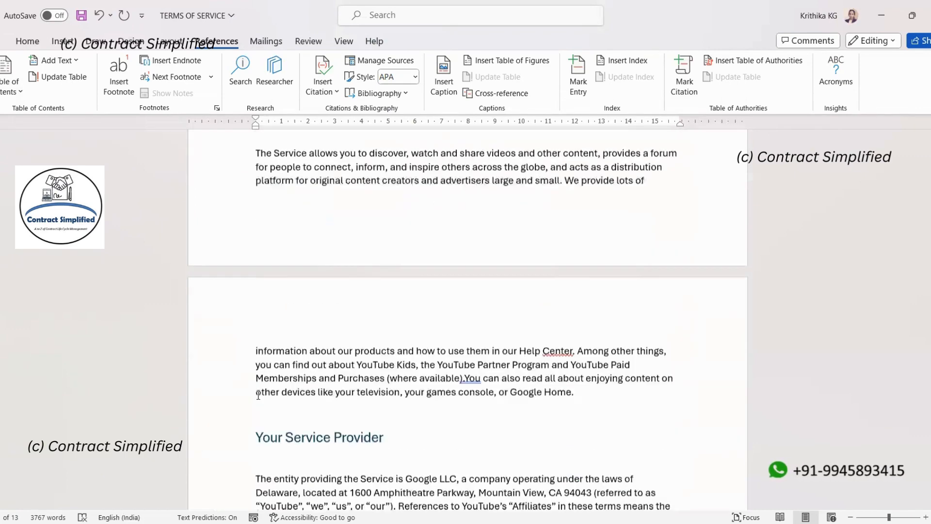
pyautogui.scroll(-3, 259, 395)
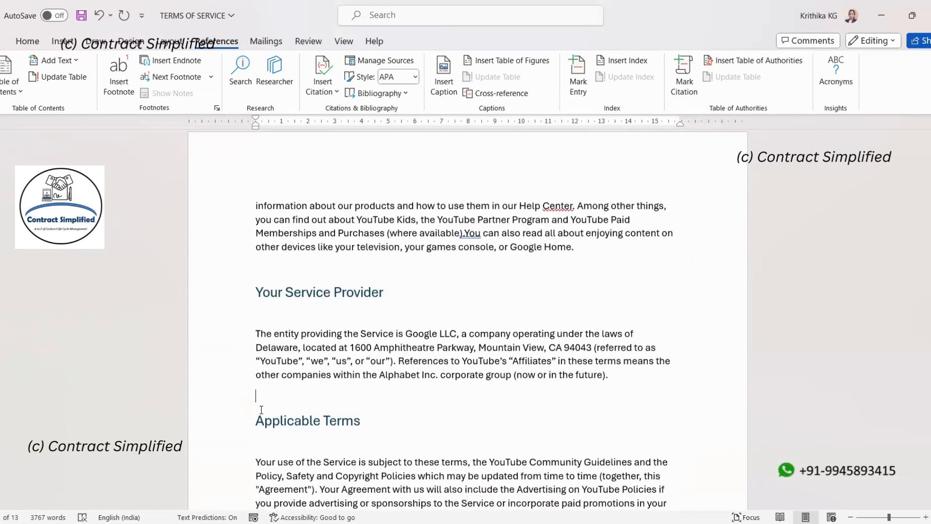
pyautogui.hotkey('ctrl', 'Return')
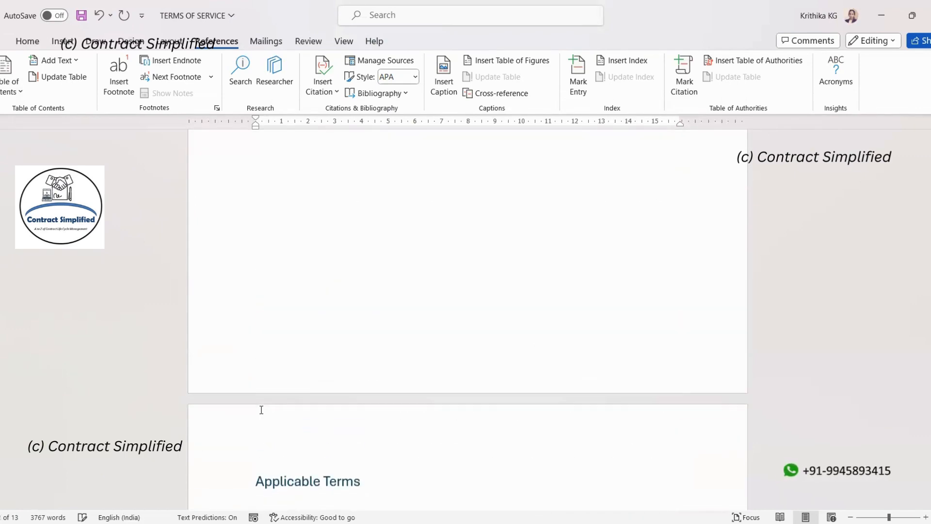
pyautogui.hotkey('ctrl', 'Return')
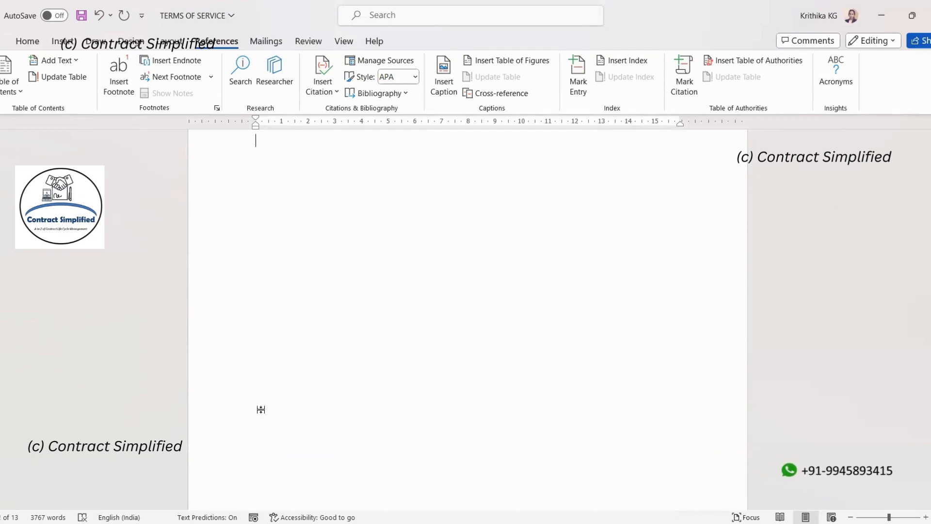
pyautogui.press('Down')
pyautogui.press('Down')
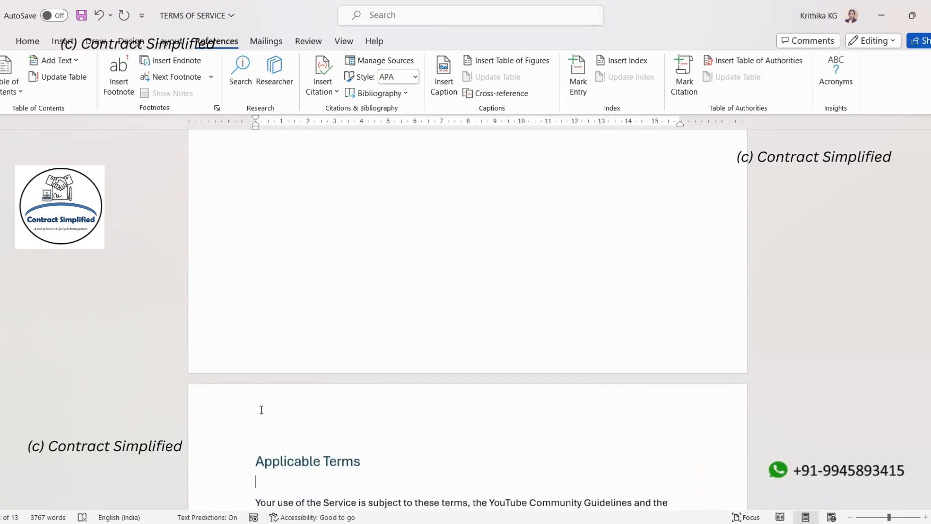
# Update the built-in Contents table with the Update entire table option
pyautogui.scroll(15, 260, 410)
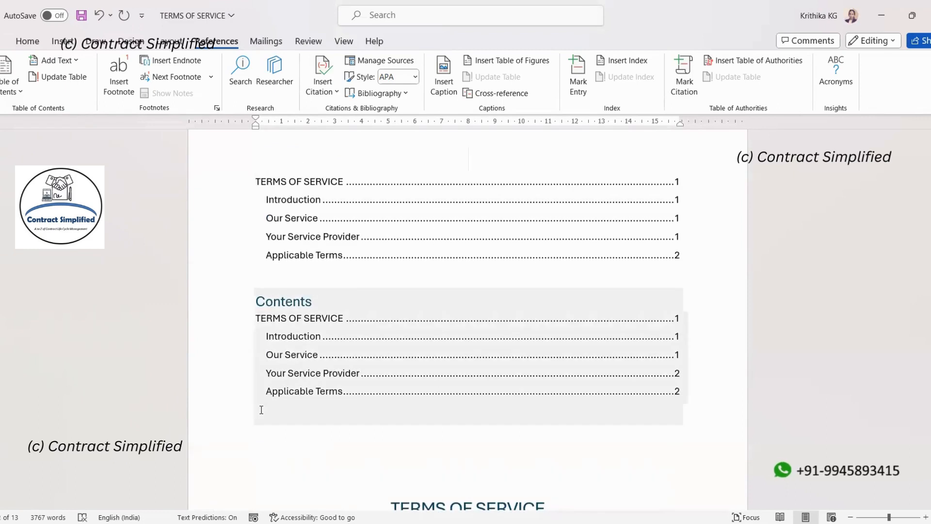
pyautogui.click(303, 348)
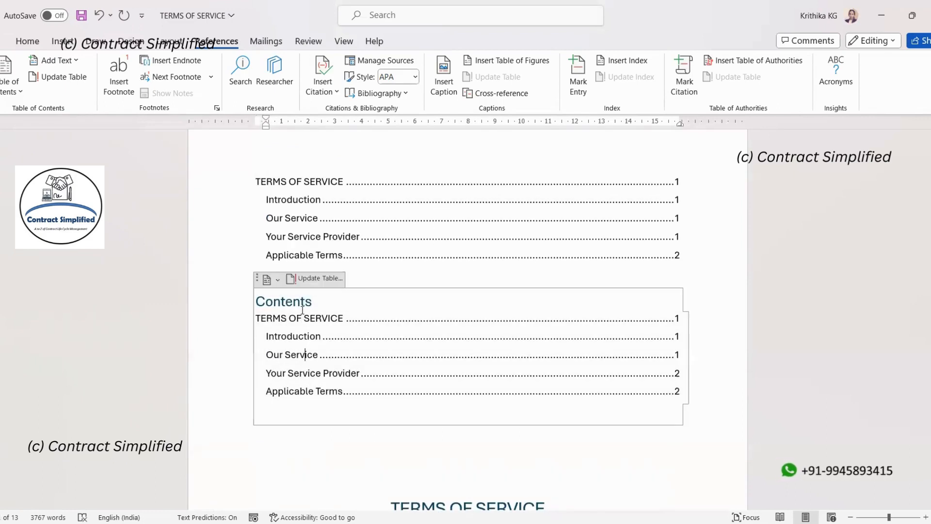
pyautogui.click(305, 281)
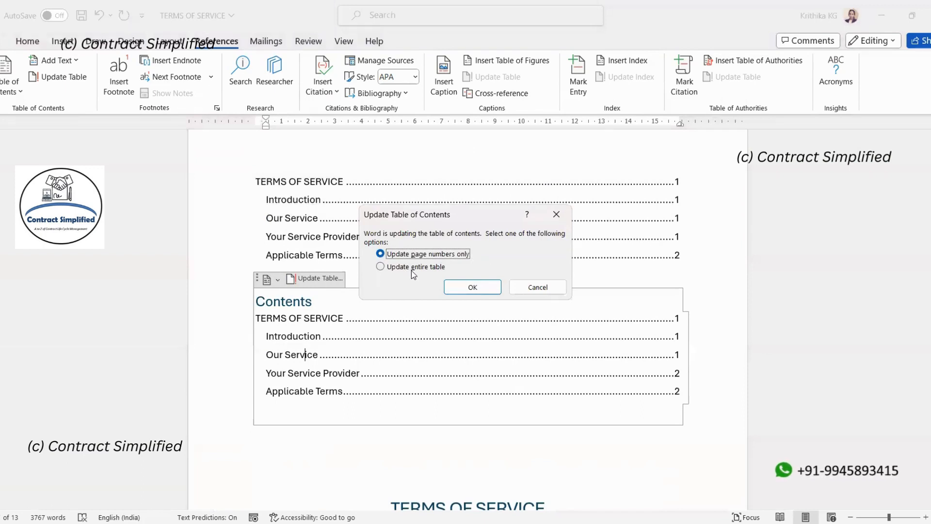
pyautogui.click(427, 272)
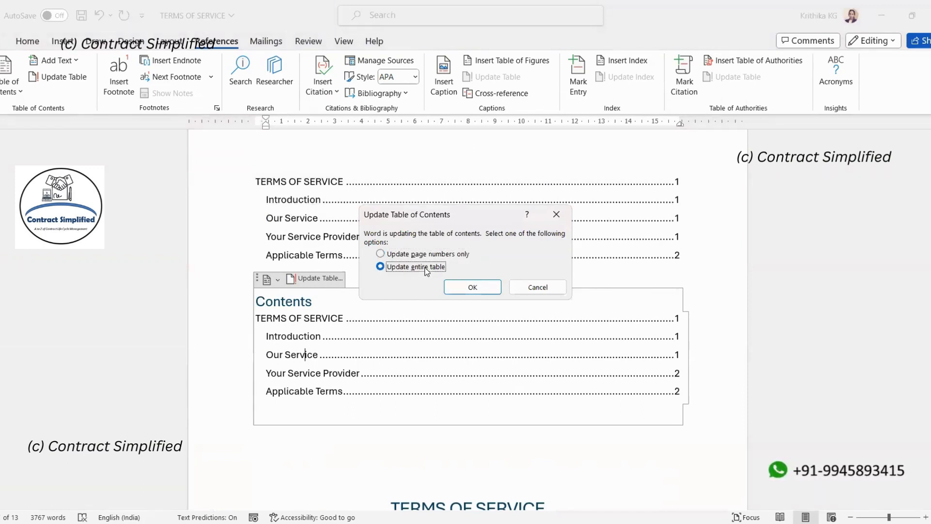
pyautogui.click(400, 255)
pyautogui.click(399, 268)
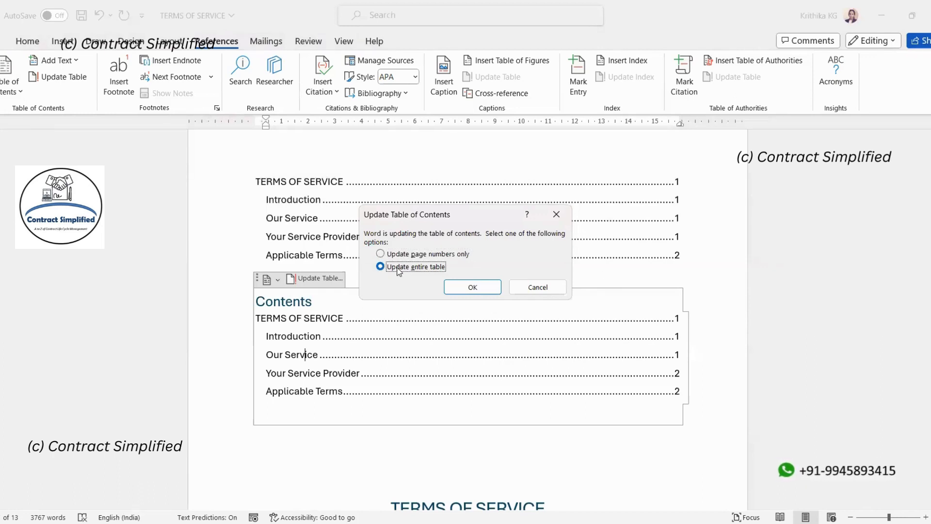
pyautogui.click(476, 293)
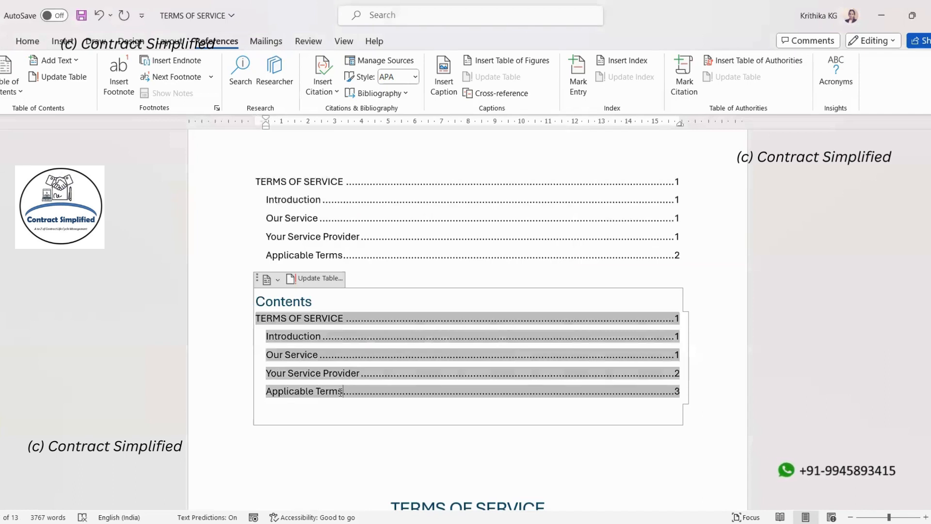
pyautogui.press('Down')
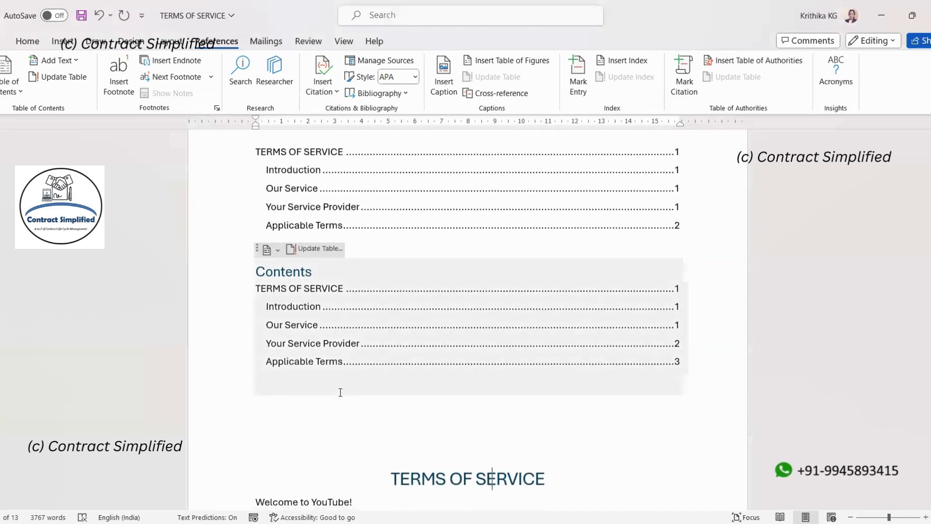
pyautogui.click(605, 369)
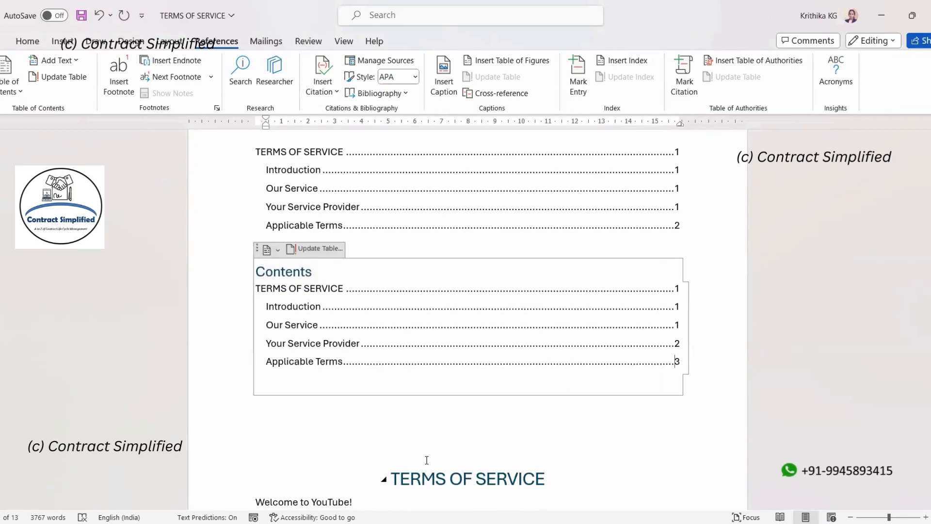